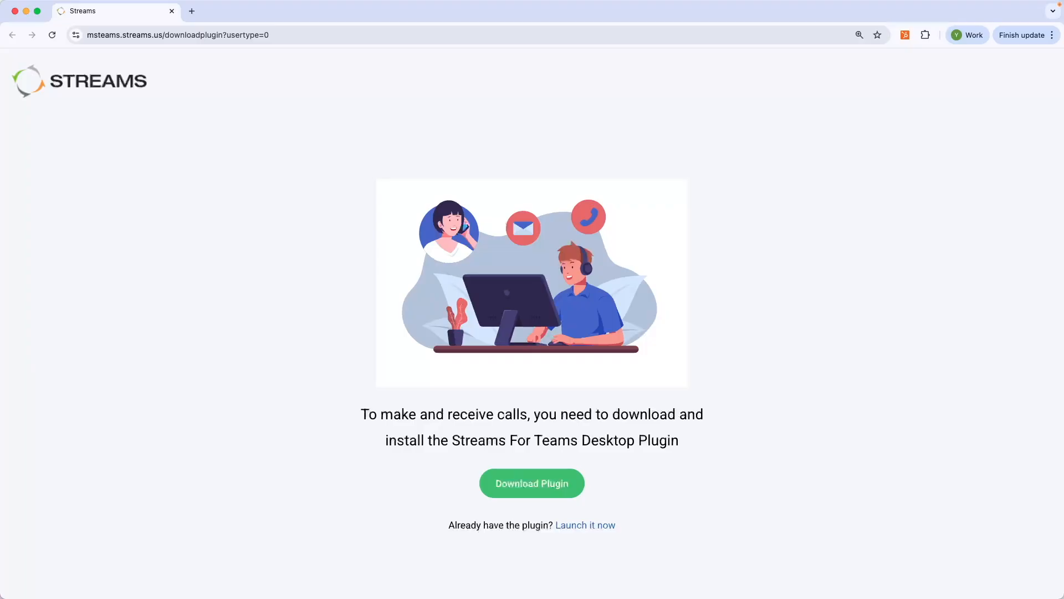
- Leave the plugin download page and open the Streams For Teams Desktop Plugin from the Streams app in Microsoft Teams
{"action": "left_click", "coordinate": [26, 11]}
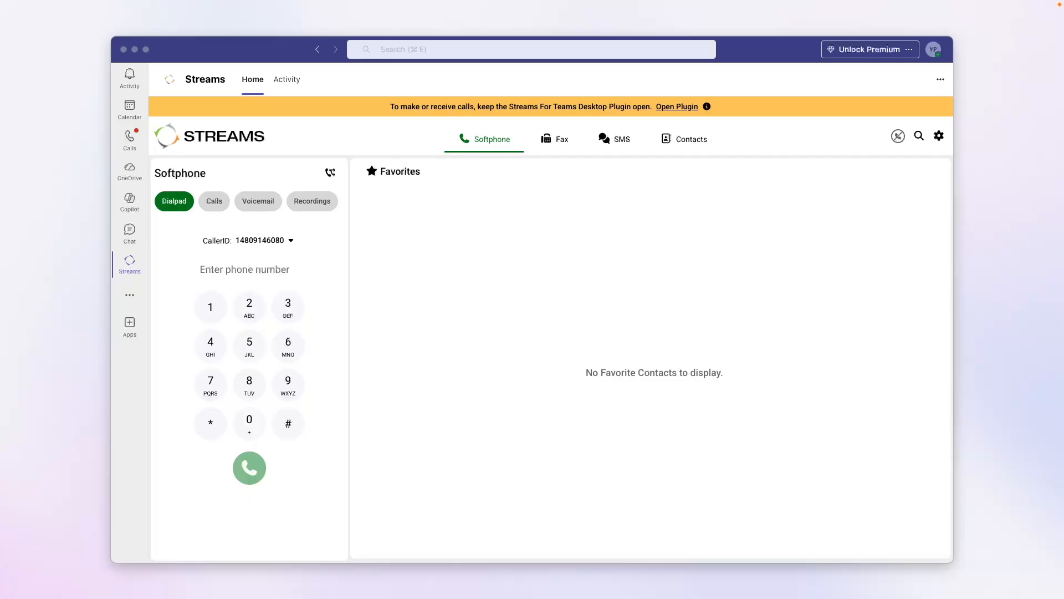
{"action": "left_click", "coordinate": [721, 209]}
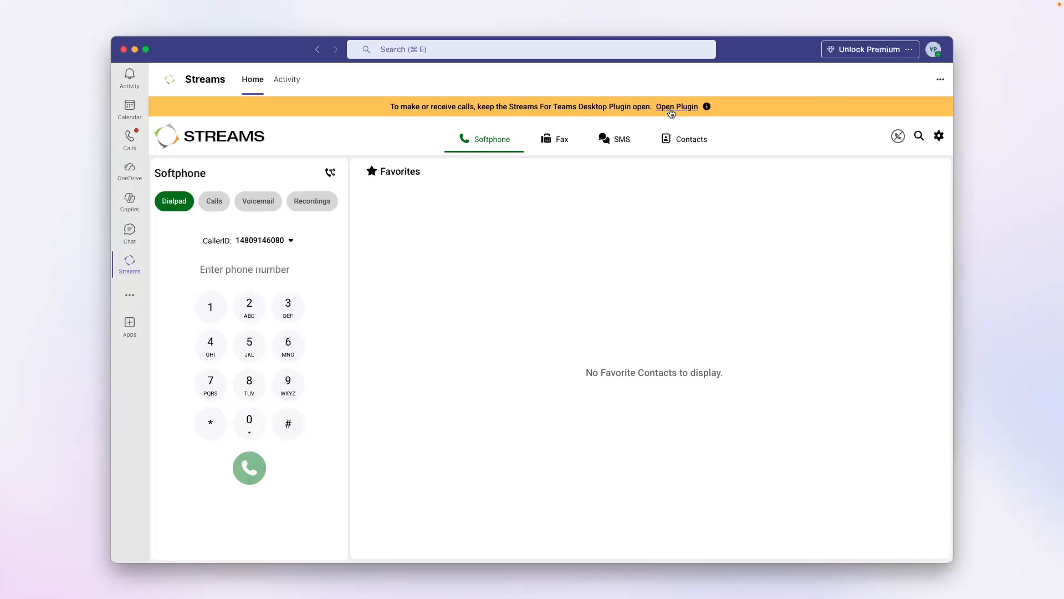
{"action": "left_click", "coordinate": [671, 111]}
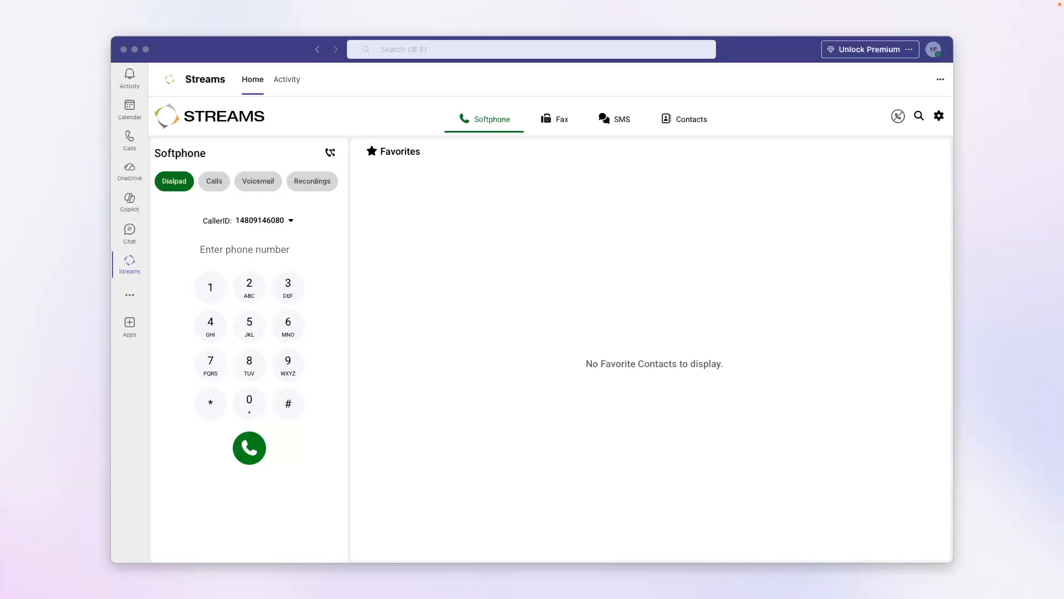
- View the softphone's call history and voicemail list
{"action": "left_click", "coordinate": [635, 93]}
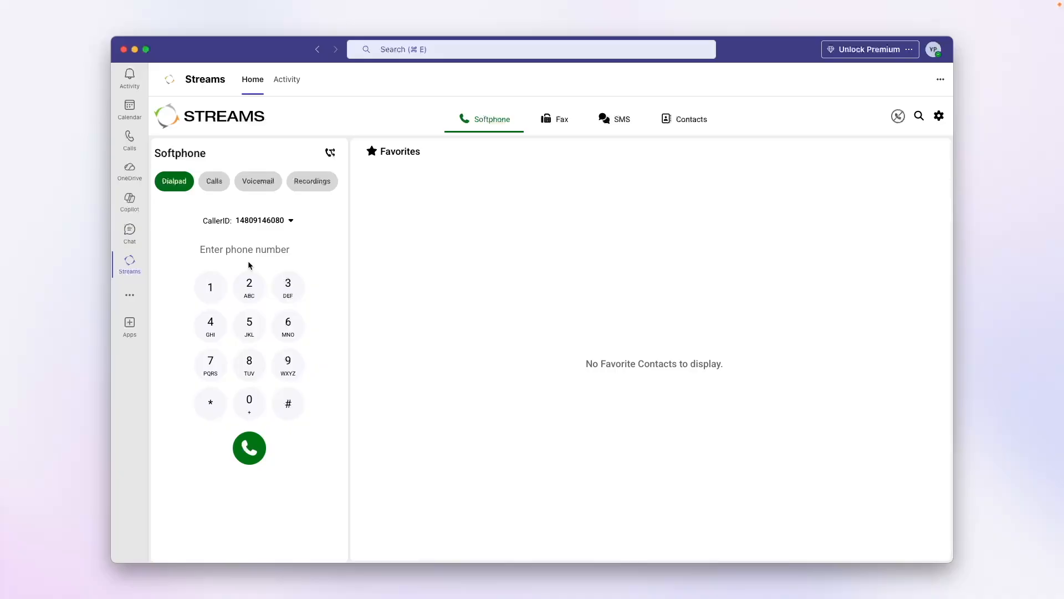
{"action": "left_click", "coordinate": [218, 184]}
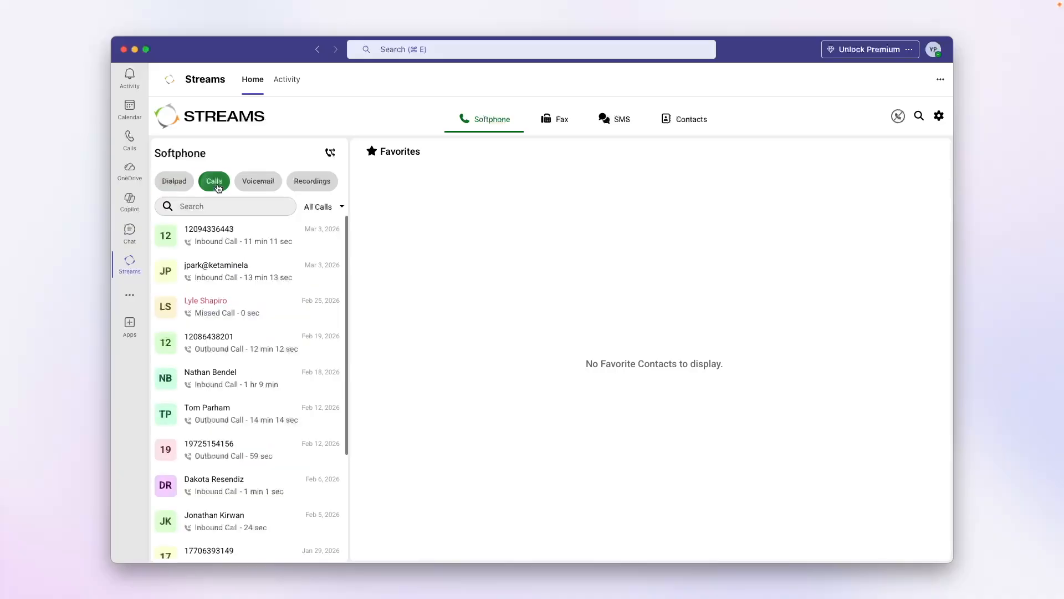
{"action": "left_click", "coordinate": [248, 185]}
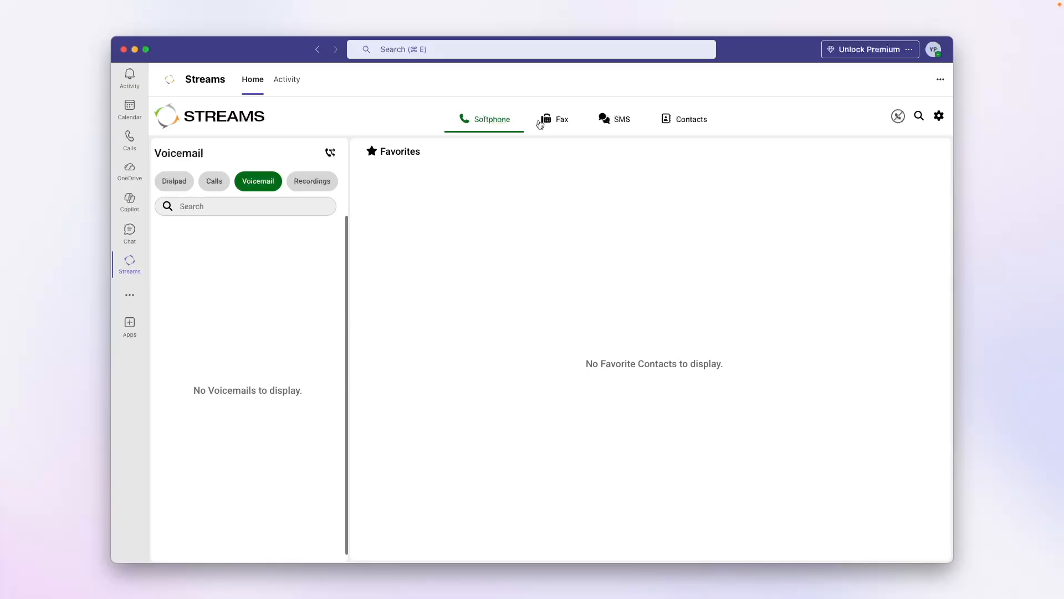
- Browse the list of company contacts
{"action": "left_click", "coordinate": [668, 124]}
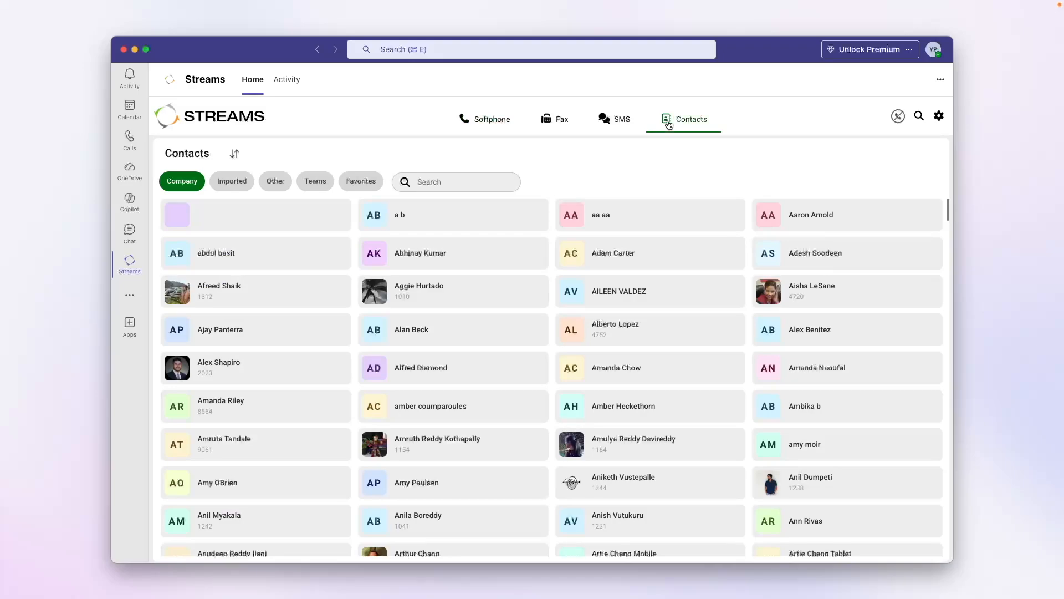
{"action": "scroll", "coordinate": [647, 380], "scroll_direction": "down", "scroll_amount": 3}
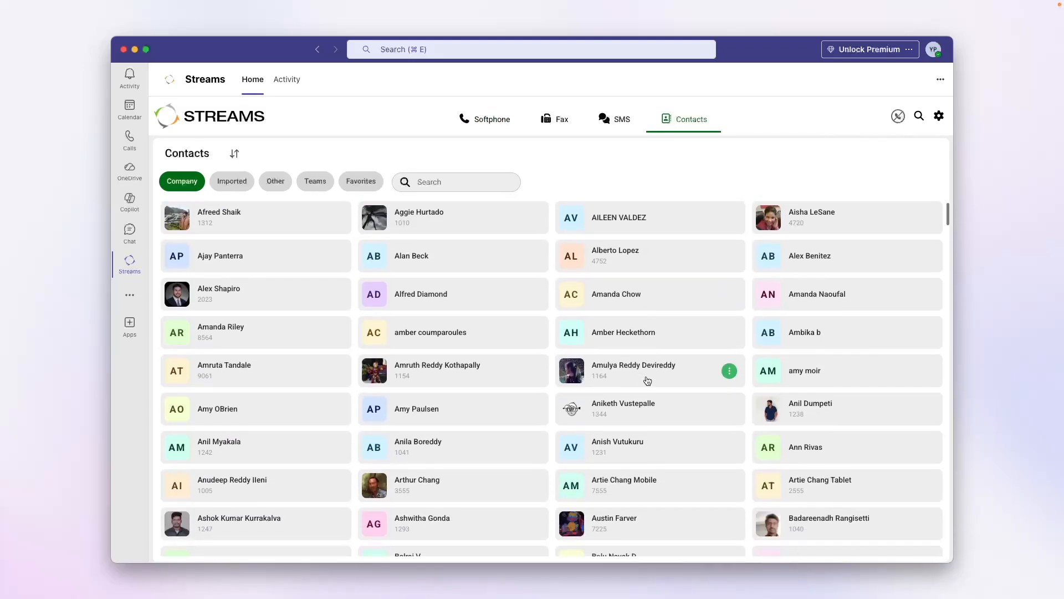
{"action": "scroll", "coordinate": [647, 380], "scroll_direction": "down", "scroll_amount": 1}
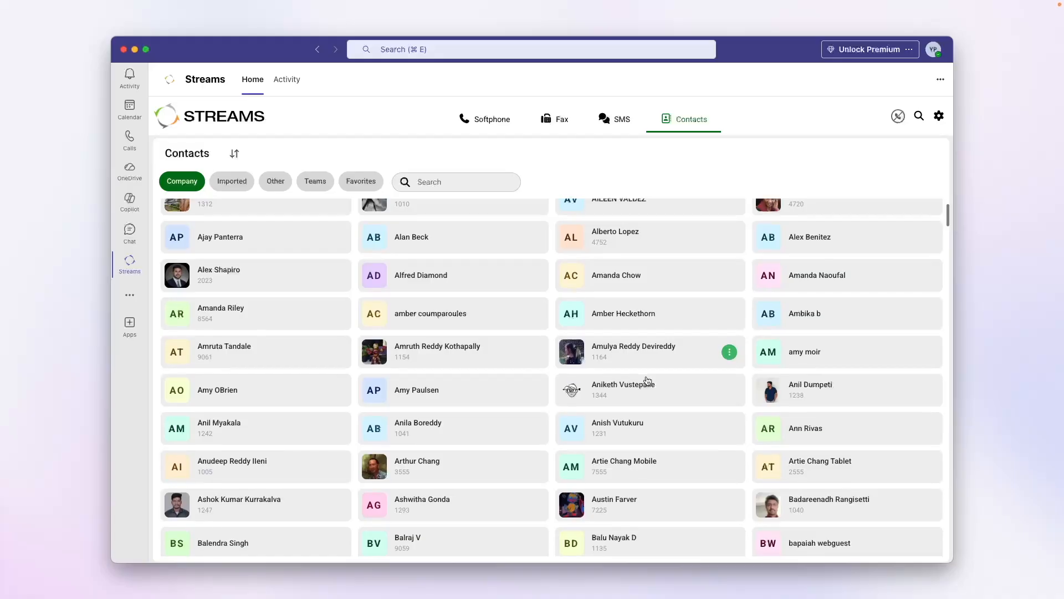
{"action": "scroll", "coordinate": [647, 380], "scroll_direction": "down", "scroll_amount": 1}
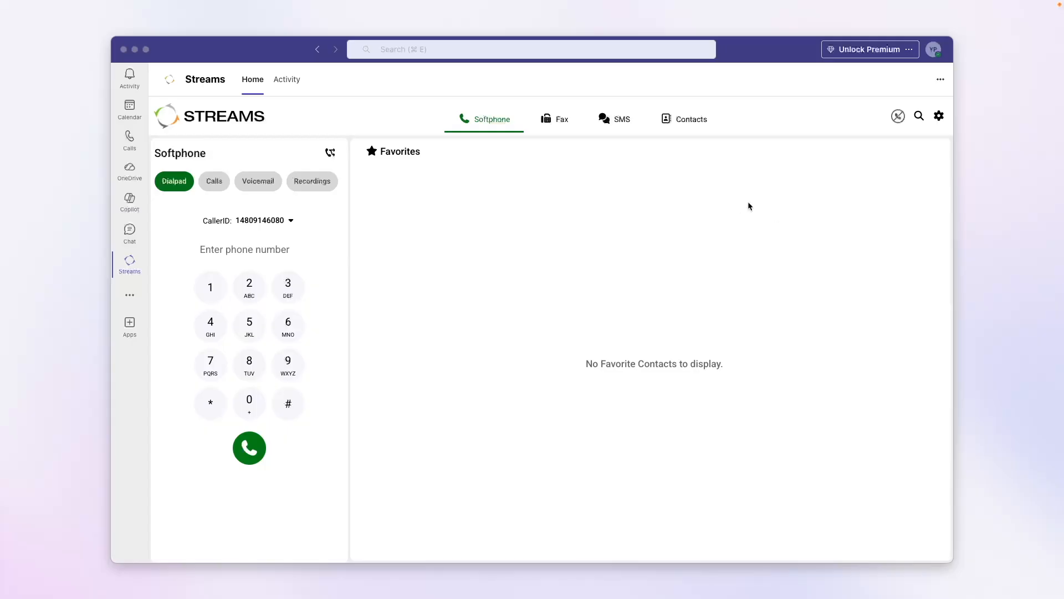
- Paste the recipient's phone number into the softphone dialpad, place the call and end it
{"action": "left_click", "coordinate": [230, 249]}
{"action": "key", "text": "super+v"}
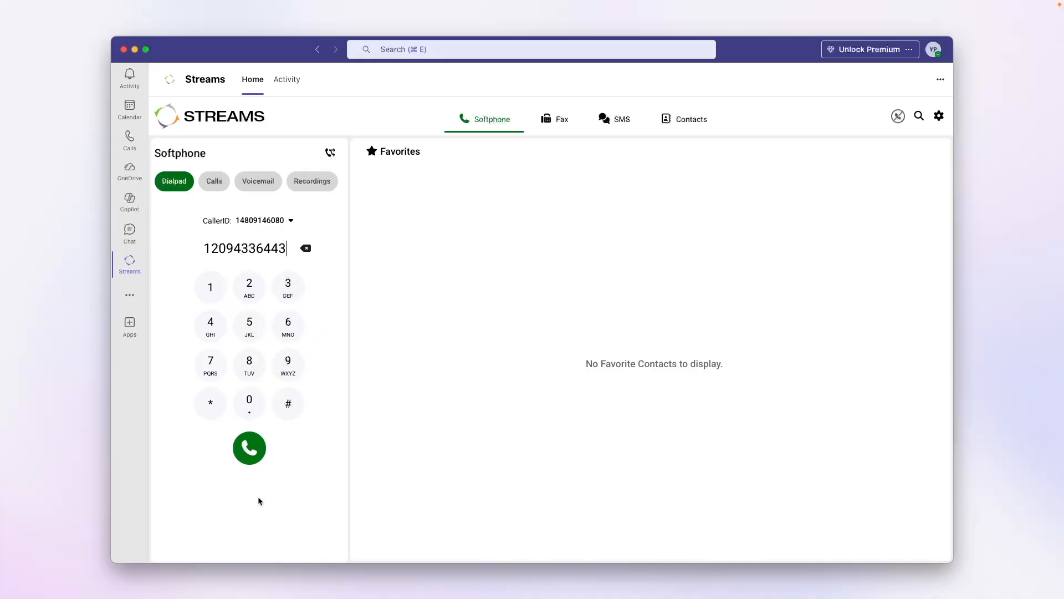
{"action": "left_click", "coordinate": [251, 449]}
{"action": "left_click", "coordinate": [250, 346]}
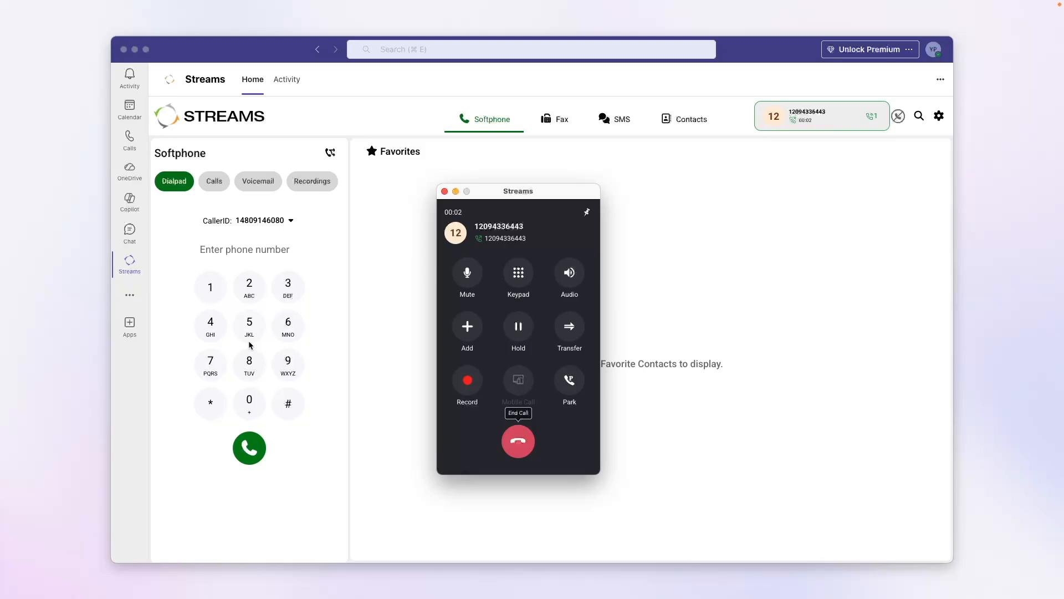
- Examine the softphone's call history with its call type filter options, the voicemail list and the call recordings
{"action": "left_click", "coordinate": [216, 182]}
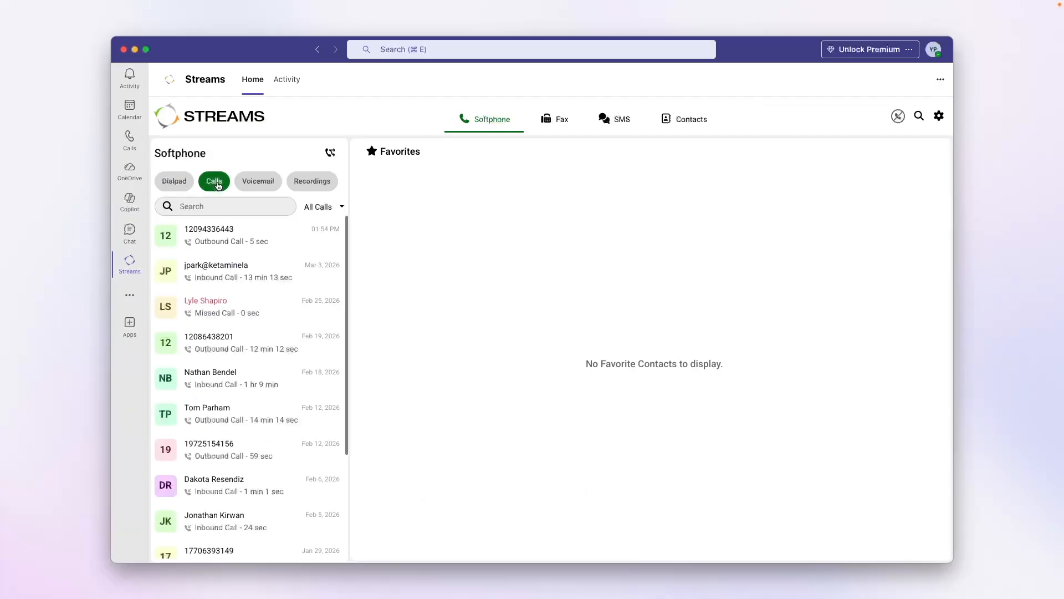
{"action": "left_click", "coordinate": [328, 208]}
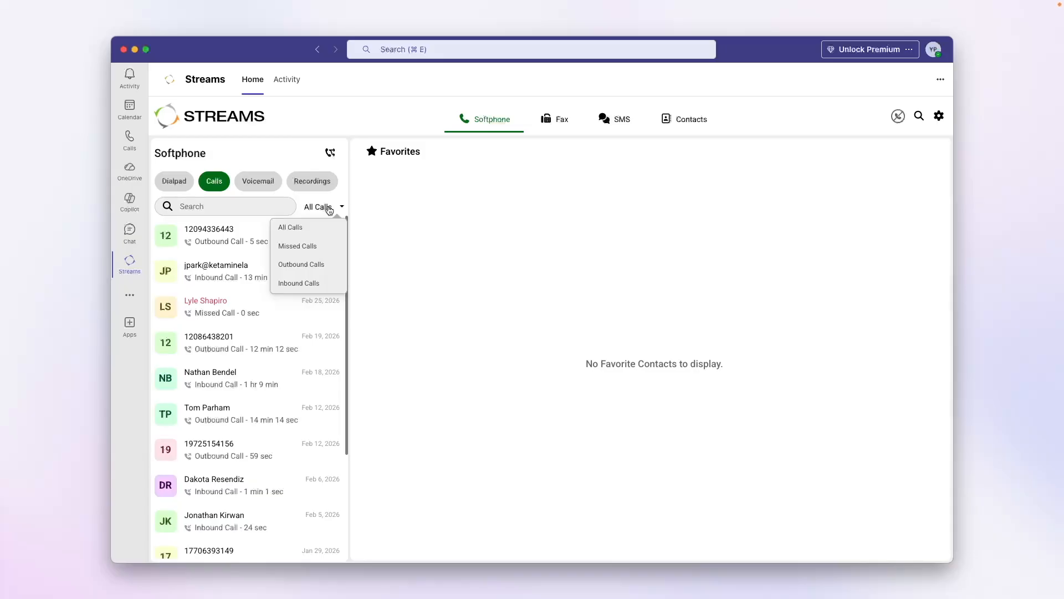
{"action": "left_click", "coordinate": [262, 161]}
{"action": "left_click", "coordinate": [269, 183]}
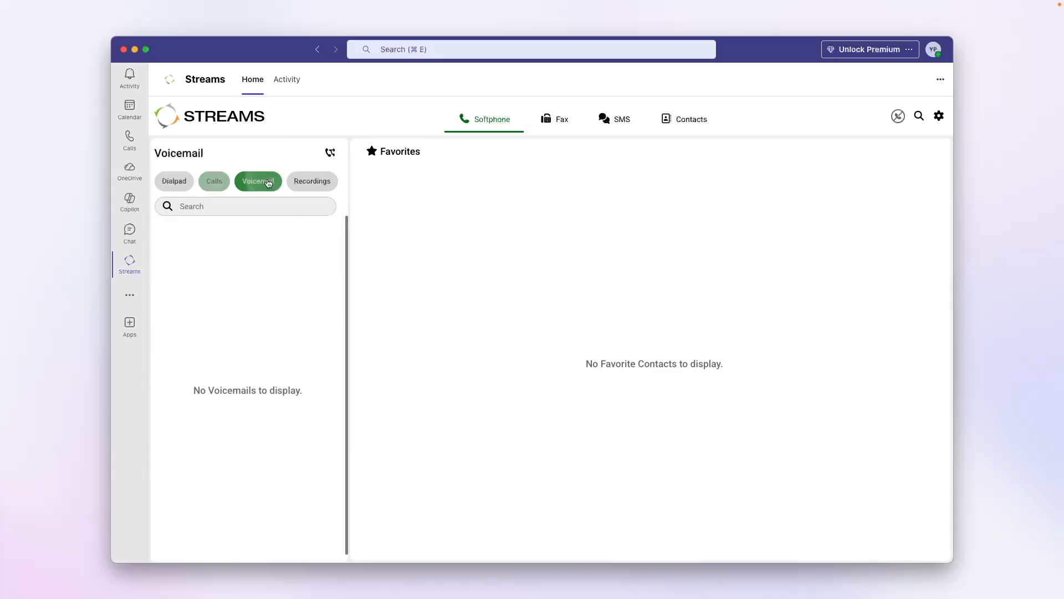
{"action": "left_click", "coordinate": [304, 183]}
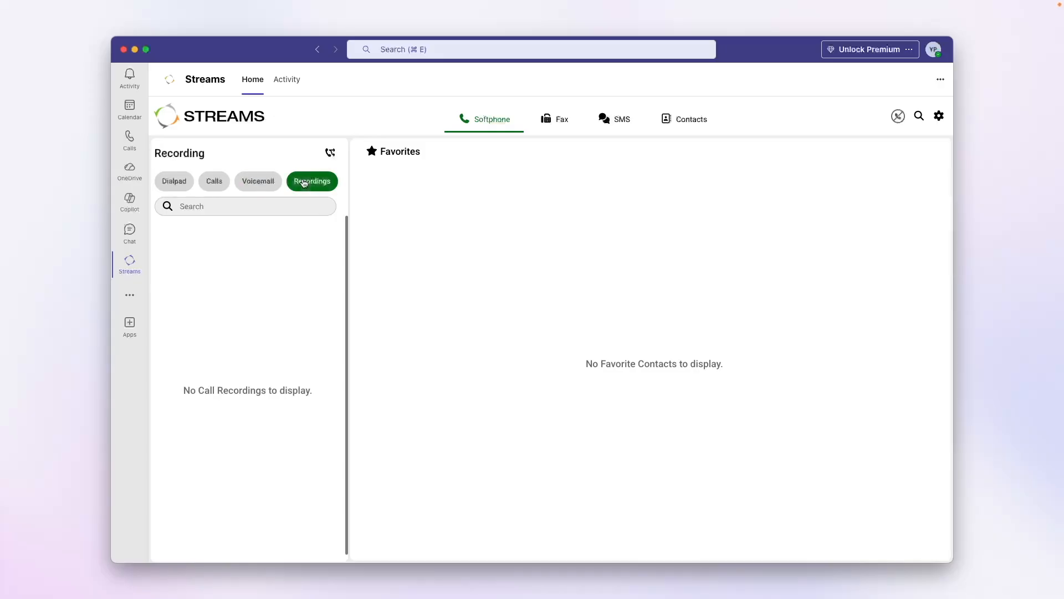
{"action": "left_click", "coordinate": [273, 182]}
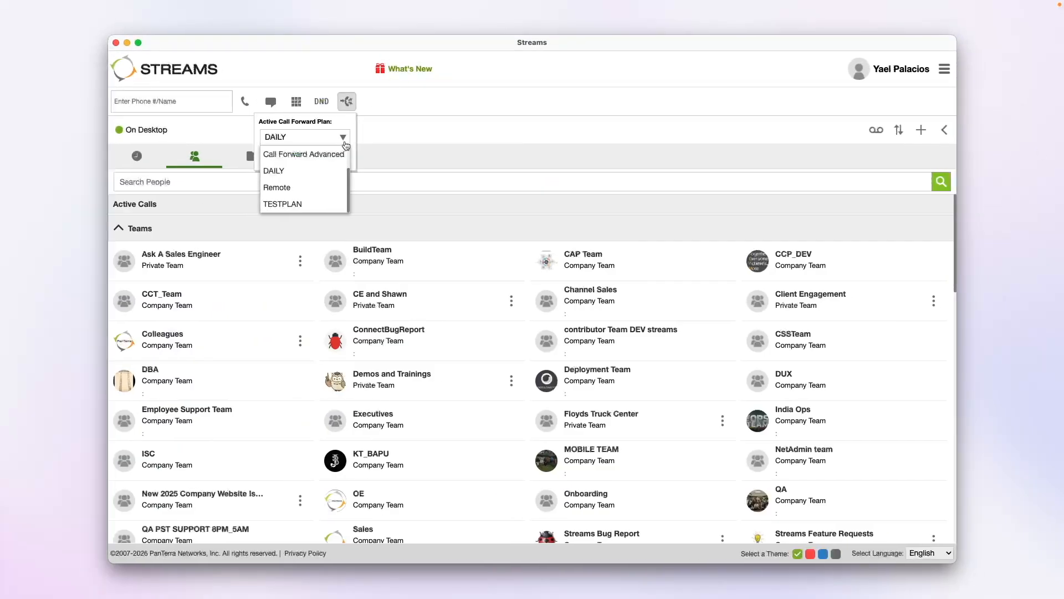
- Look through the available active call forward plans in the Streams desktop window
{"action": "left_click", "coordinate": [343, 137]}
{"action": "scroll", "coordinate": [336, 186], "scroll_direction": "up", "scroll_amount": 2}
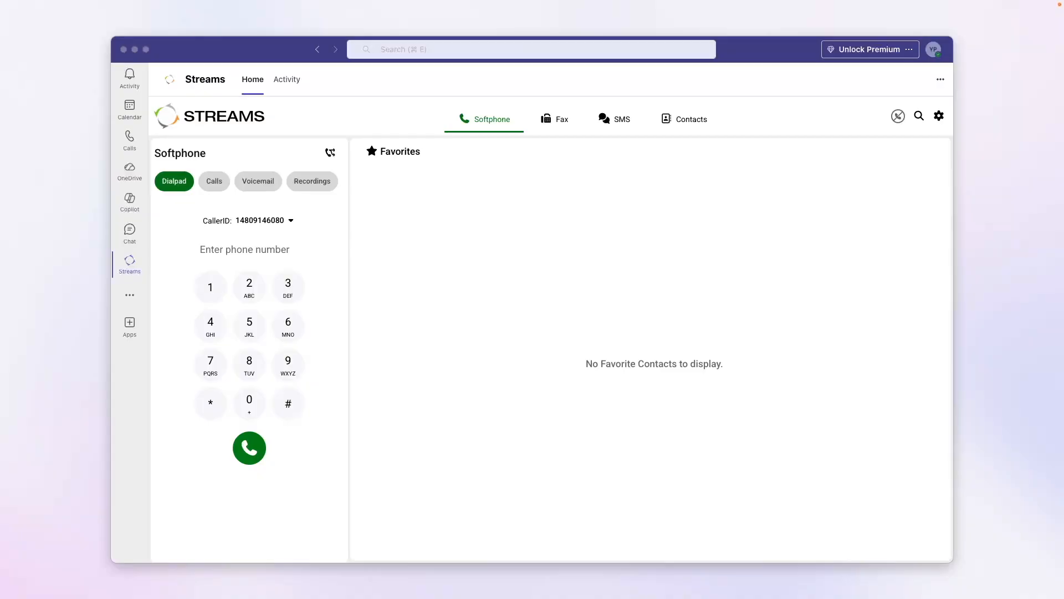
- Start a new fax from the personal fax profile in the Streams app in Teams and attach Test.pdf
{"action": "left_click", "coordinate": [687, 217]}
{"action": "left_click", "coordinate": [554, 123]}
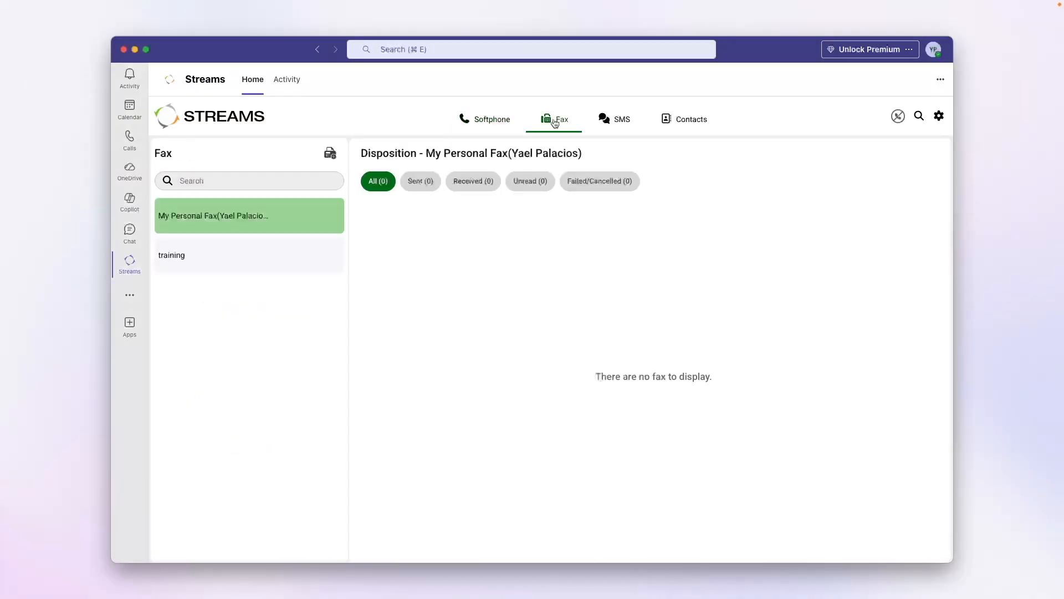
{"action": "left_click", "coordinate": [330, 154]}
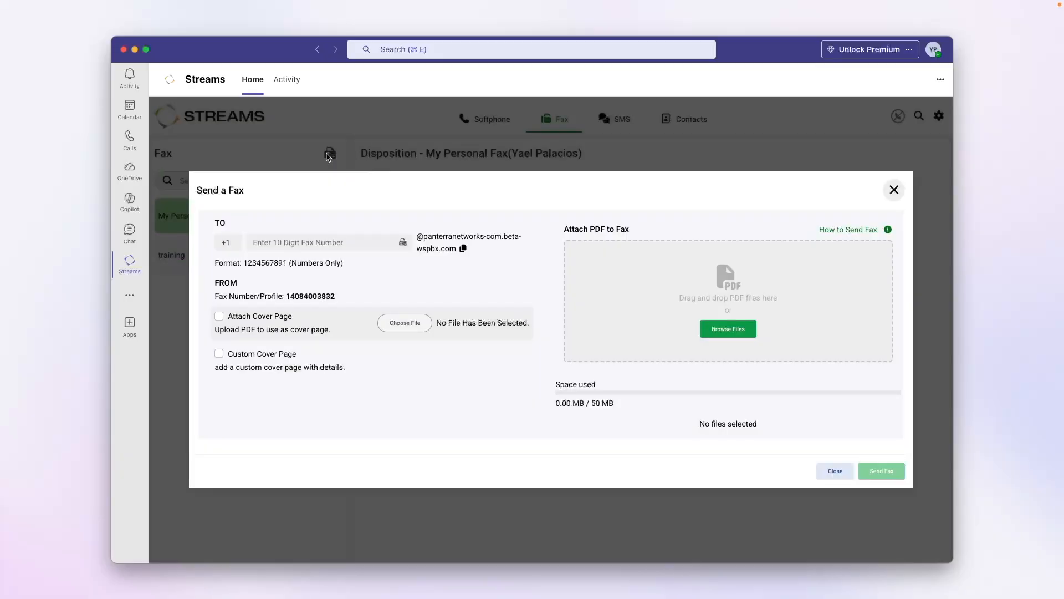
{"action": "left_click", "coordinate": [361, 241]}
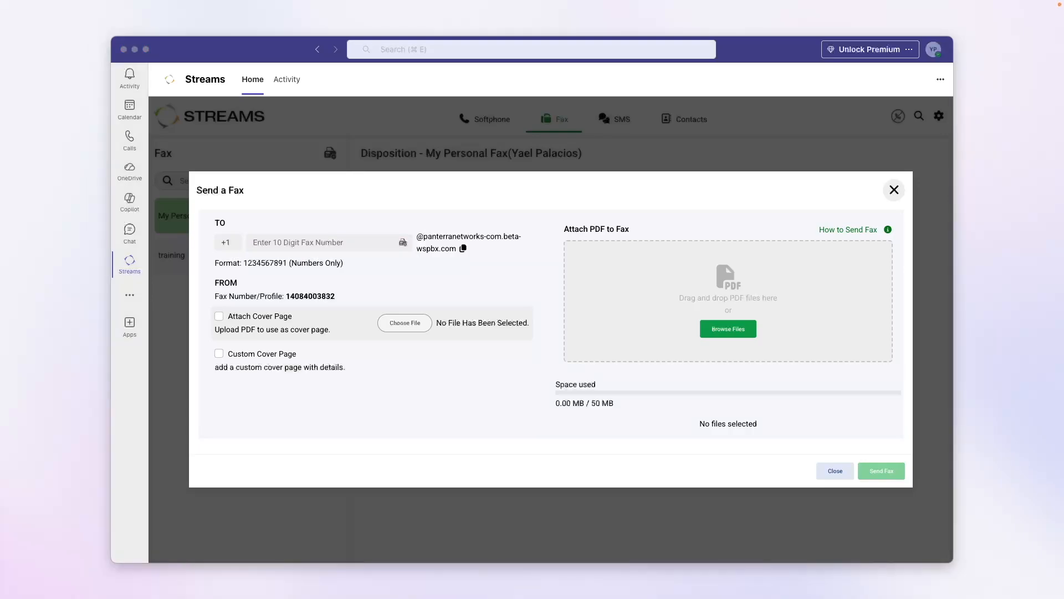
{"action": "left_click_drag", "start_coordinate": [964, 151], "coordinate": [786, 267]}
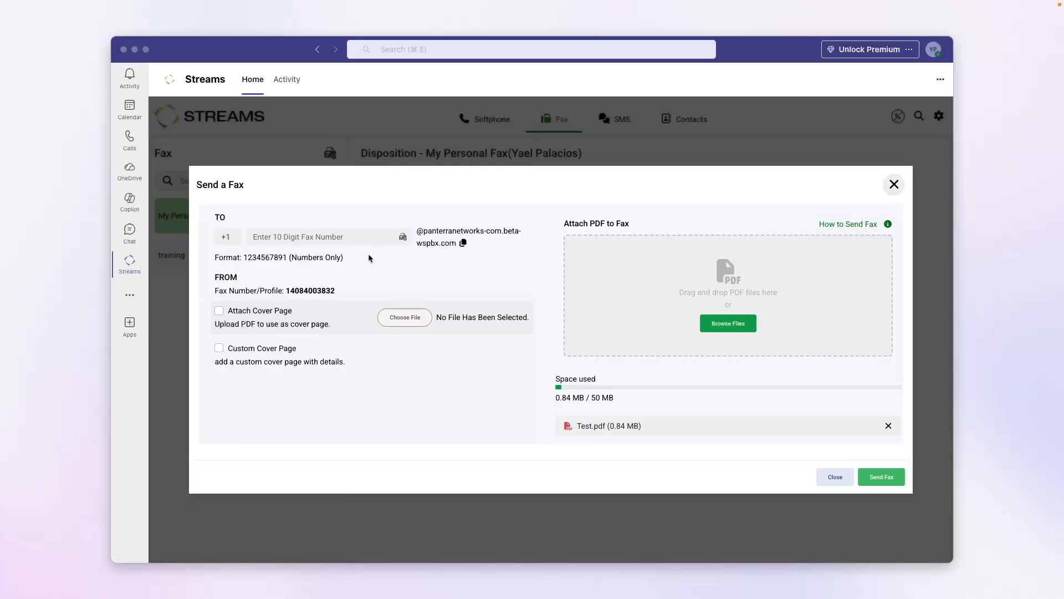
- Try the Attach Cover Page and Custom Cover Page options on the new fax, and close it without sending
{"action": "left_click", "coordinate": [219, 311]}
{"action": "left_click", "coordinate": [219, 311]}
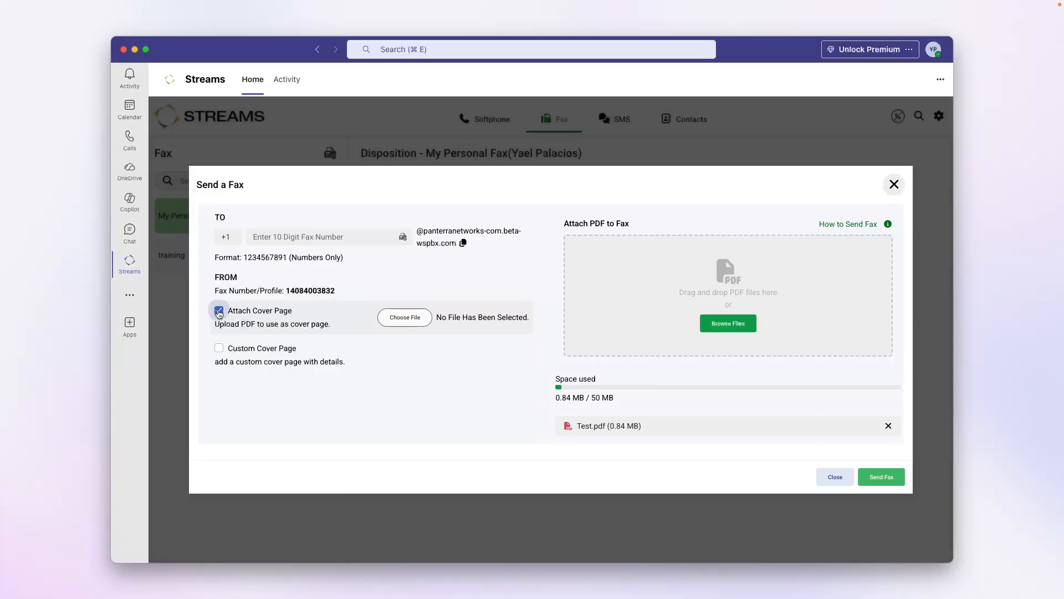
{"action": "left_click", "coordinate": [219, 312]}
{"action": "left_click", "coordinate": [219, 348]}
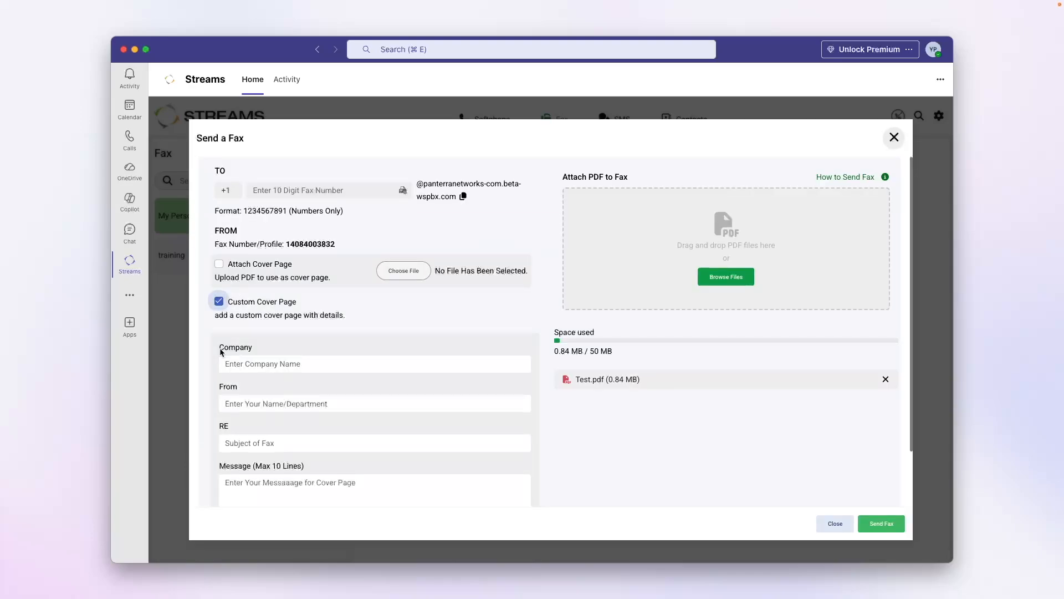
{"action": "scroll", "coordinate": [263, 356], "scroll_direction": "down", "scroll_amount": 2}
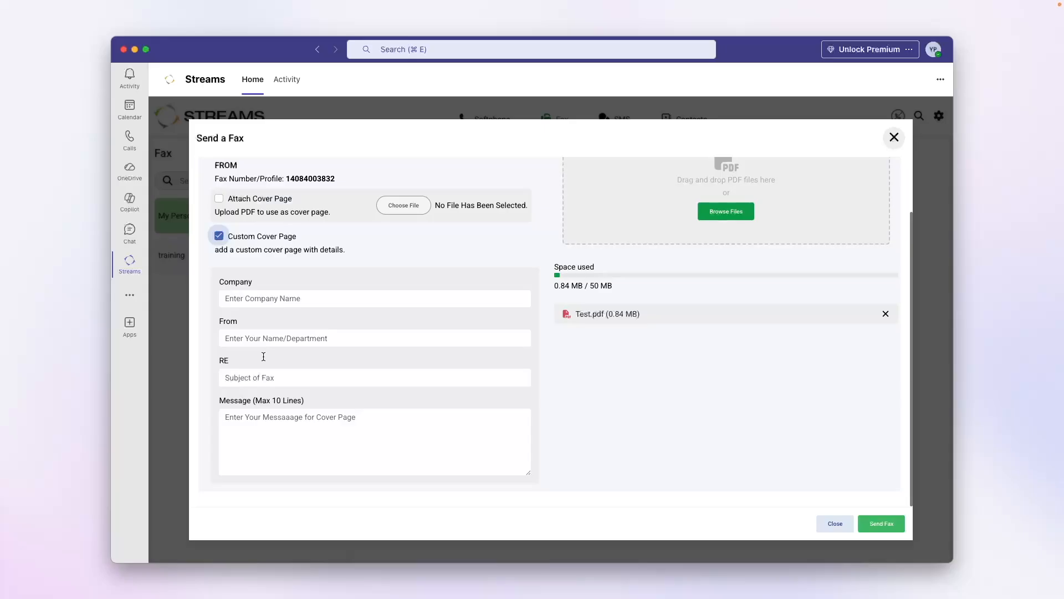
{"action": "left_click", "coordinate": [219, 236]}
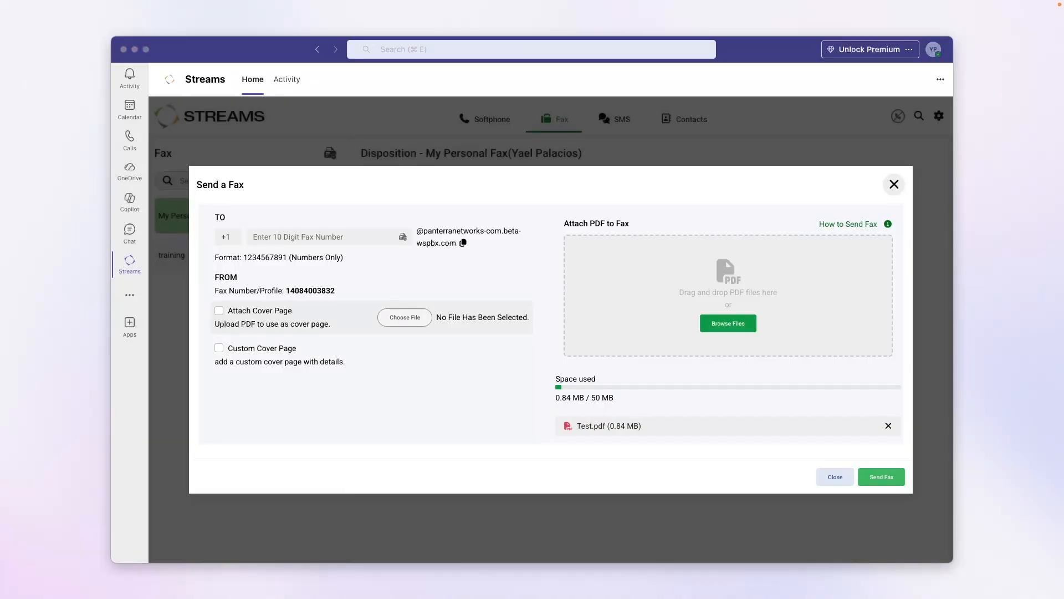
{"action": "left_click", "coordinate": [894, 184]}
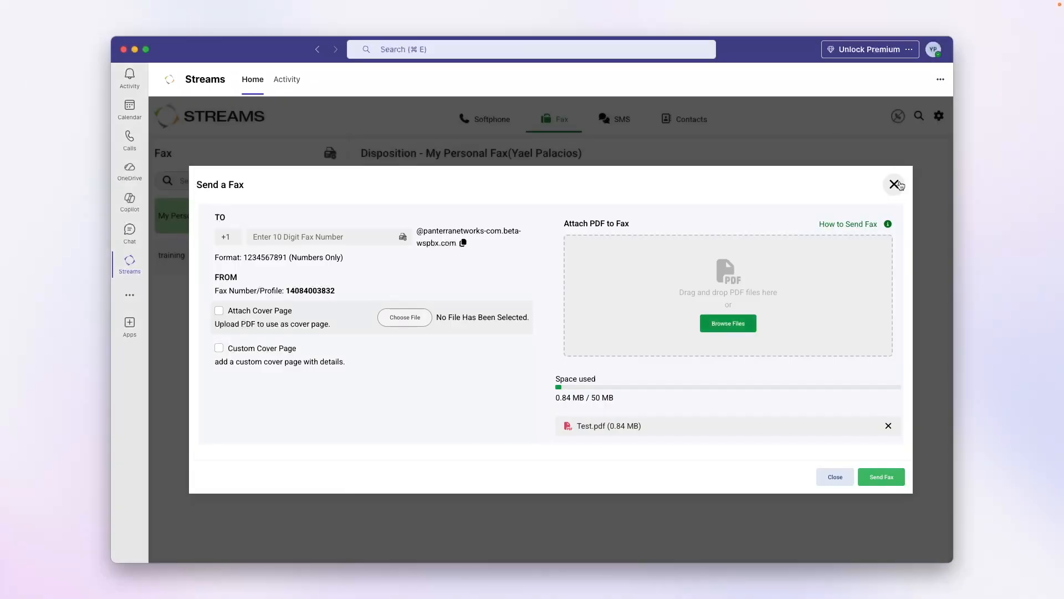
{"action": "left_click", "coordinate": [894, 184]}
- View the faxes of the training profile and of the personal fax profile
{"action": "left_click", "coordinate": [224, 261]}
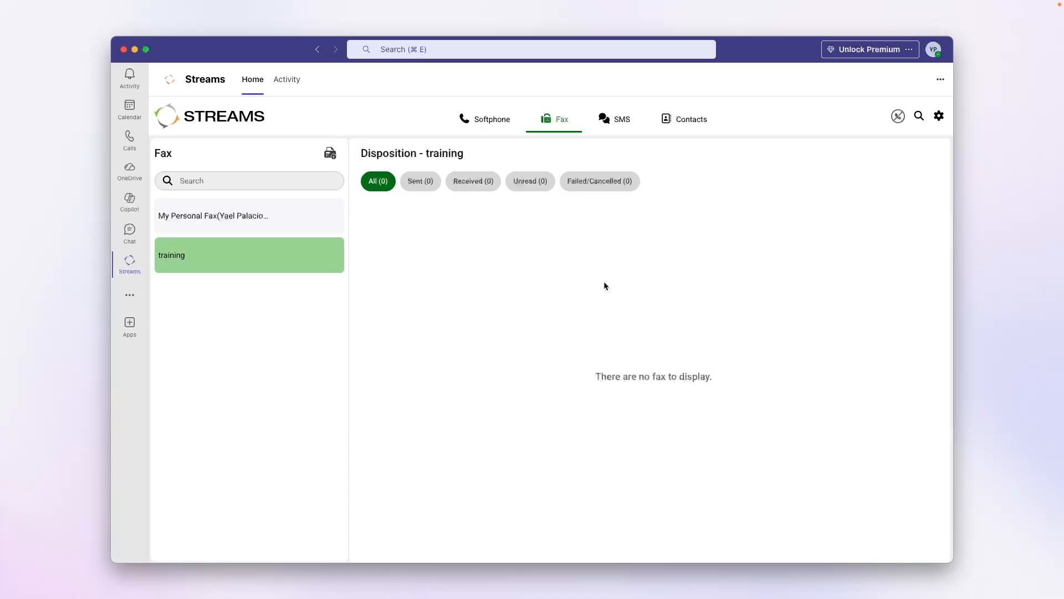
{"action": "left_click", "coordinate": [246, 224]}
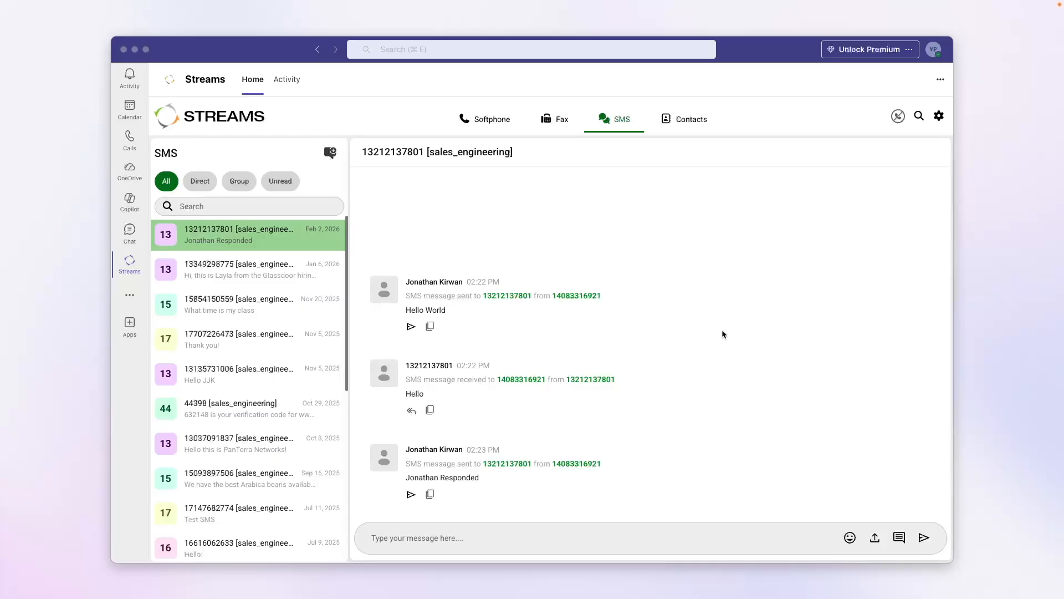
- Show only direct SMS conversations and view the one dated May 1, 2025
{"action": "left_click", "coordinate": [201, 181]}
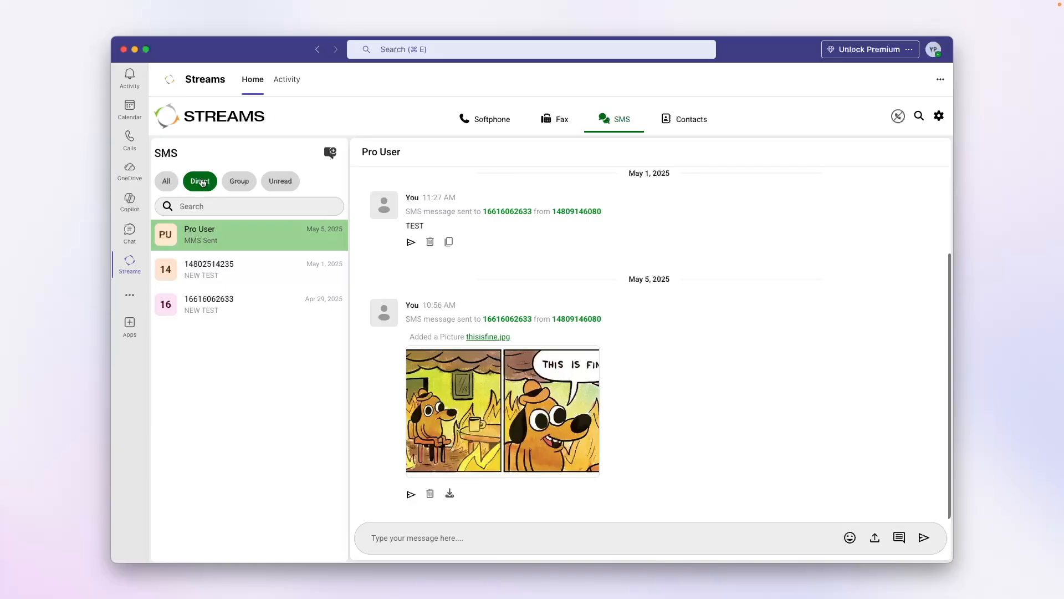
{"action": "left_click", "coordinate": [251, 270]}
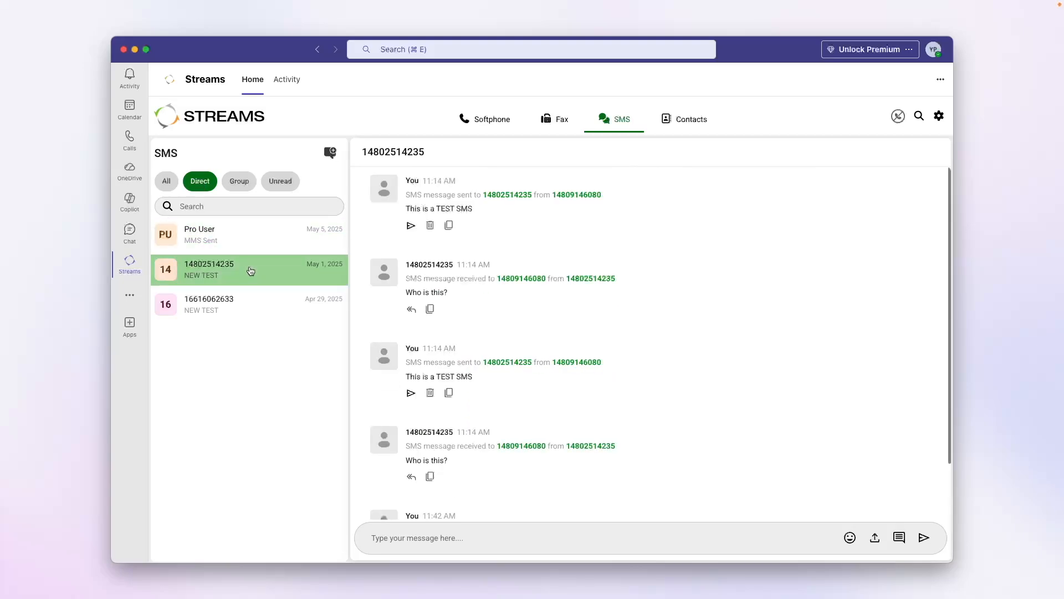
- Open a new SMS message, examine its recipient and sender number fields, and close it without sending
{"action": "left_click", "coordinate": [329, 158]}
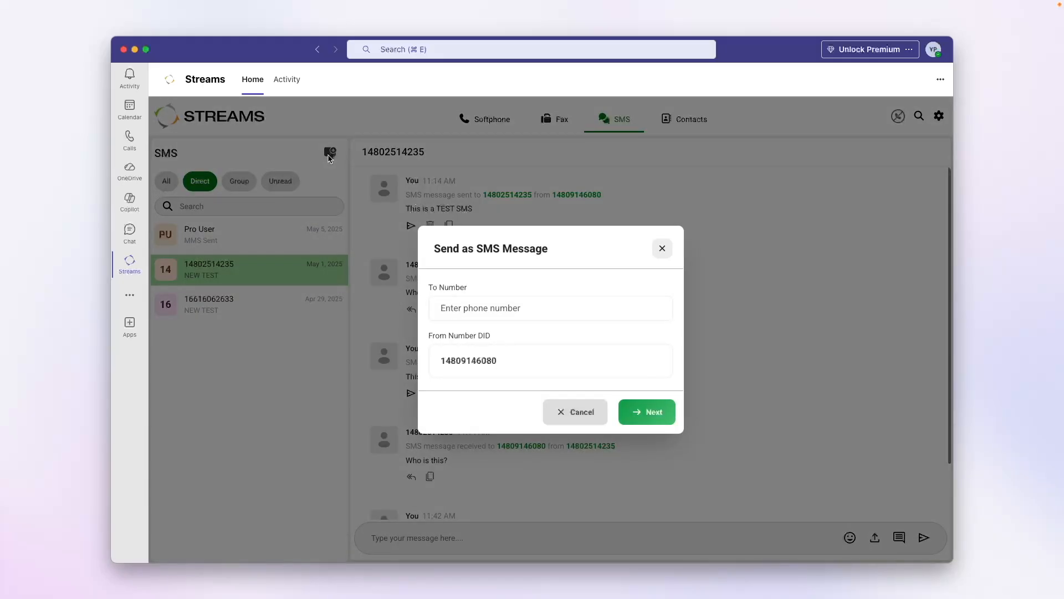
{"action": "left_click", "coordinate": [487, 300]}
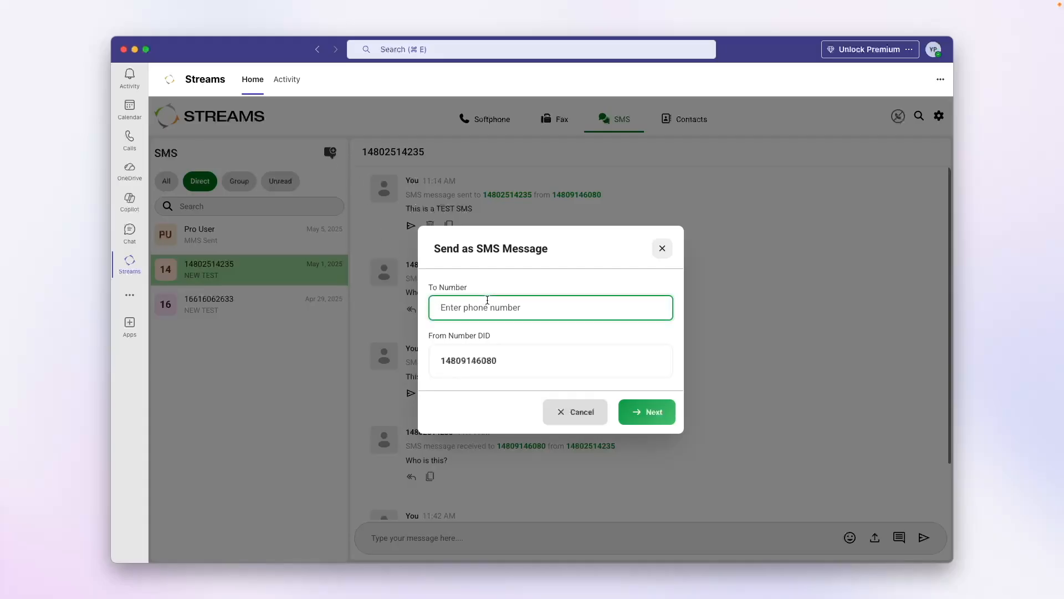
{"action": "left_click", "coordinate": [529, 361]}
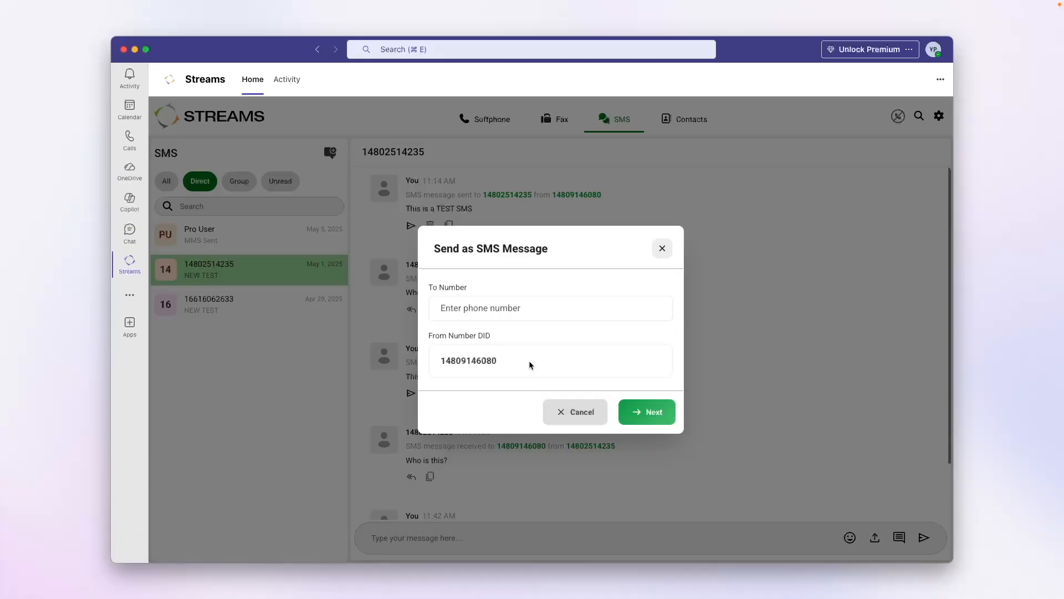
{"action": "left_click", "coordinate": [663, 251]}
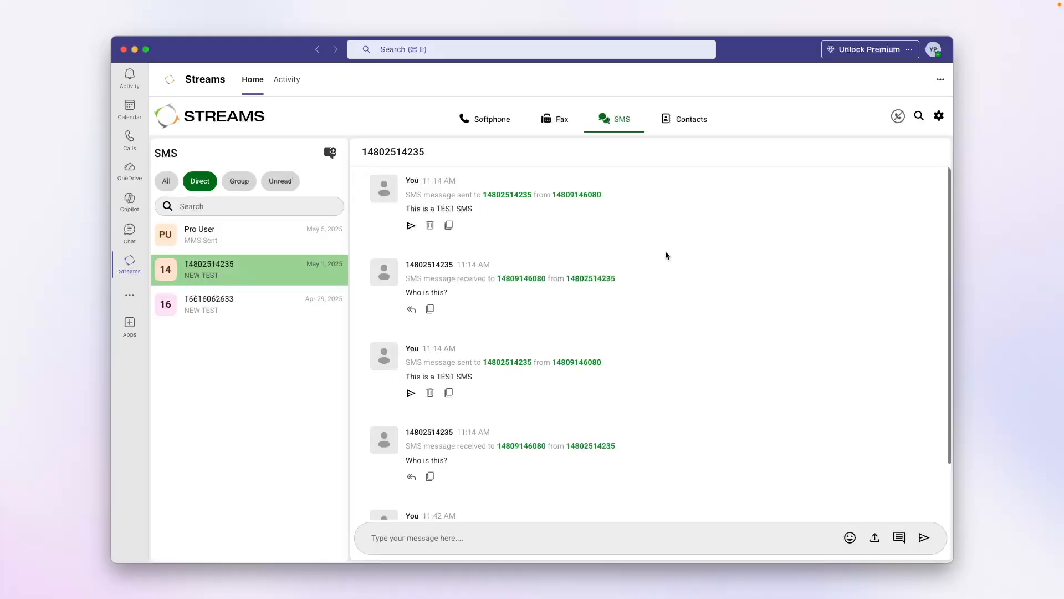
- Show only group SMS conversations and view the sales_engineering conversations dated Oct 8, 2025 and Sep 16, 2025
{"action": "left_click", "coordinate": [238, 183]}
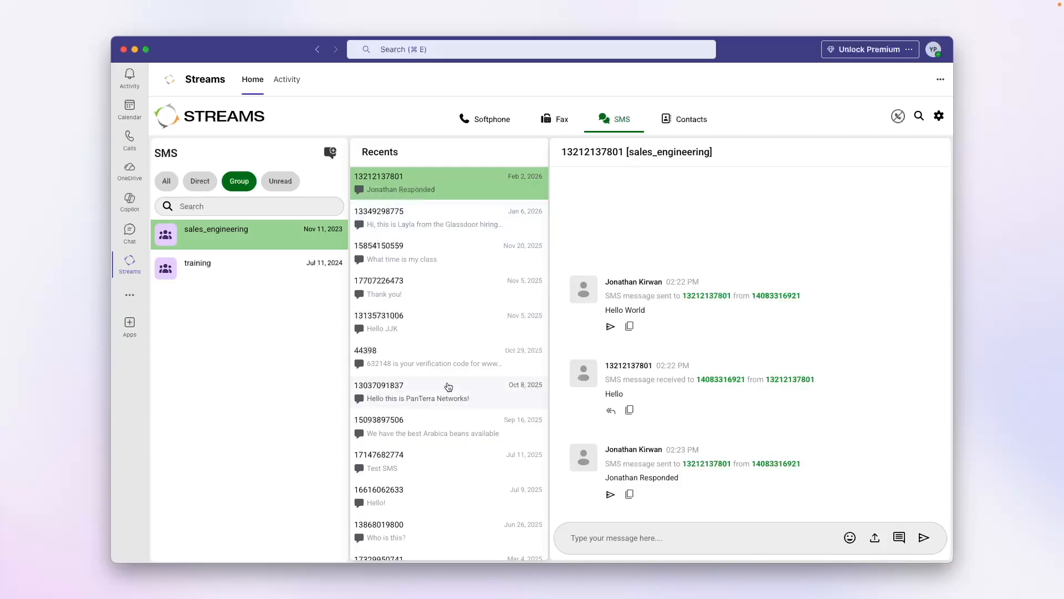
{"action": "left_click", "coordinate": [448, 386]}
{"action": "left_click", "coordinate": [450, 415]}
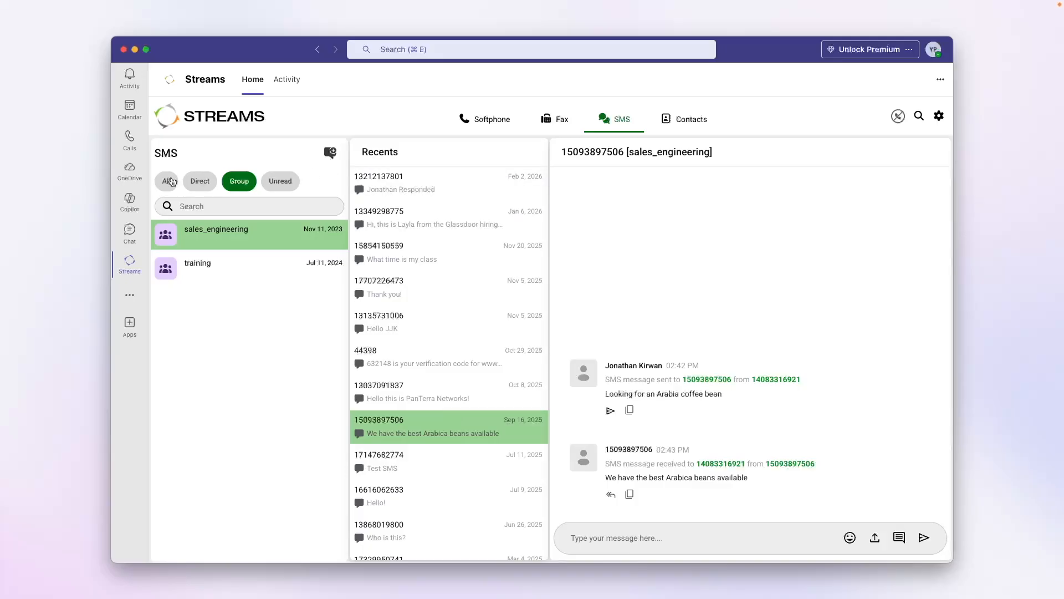
- View the SMS list filtered by All, Direct, Group and Unread, return to Group, and select the sales_engineering conversation reading "Hello JJK"
{"action": "left_click", "coordinate": [167, 181]}
{"action": "left_click", "coordinate": [193, 183]}
{"action": "left_click", "coordinate": [193, 183]}
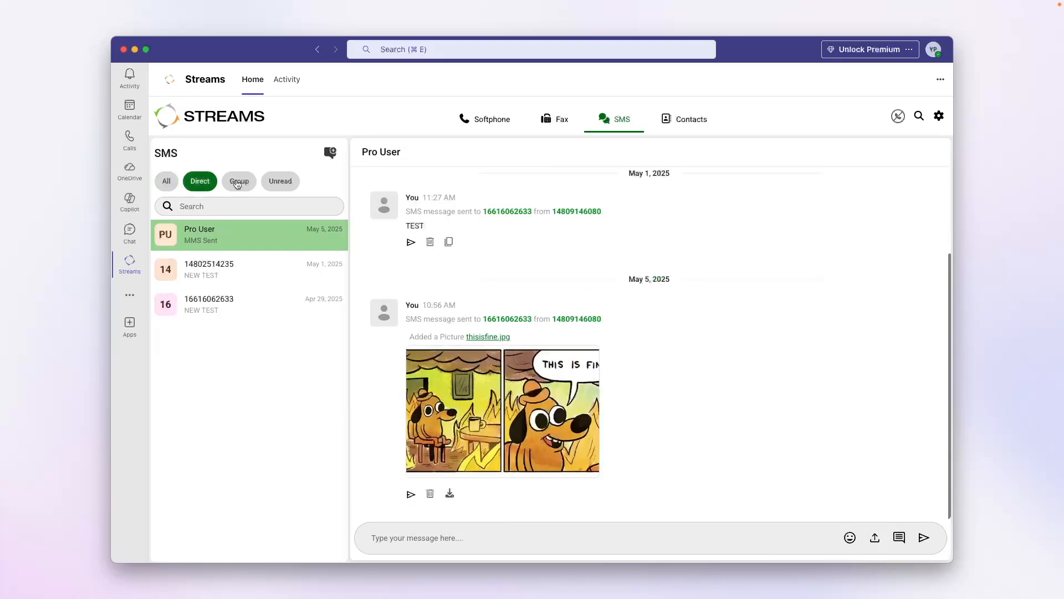
{"action": "left_click", "coordinate": [239, 180]}
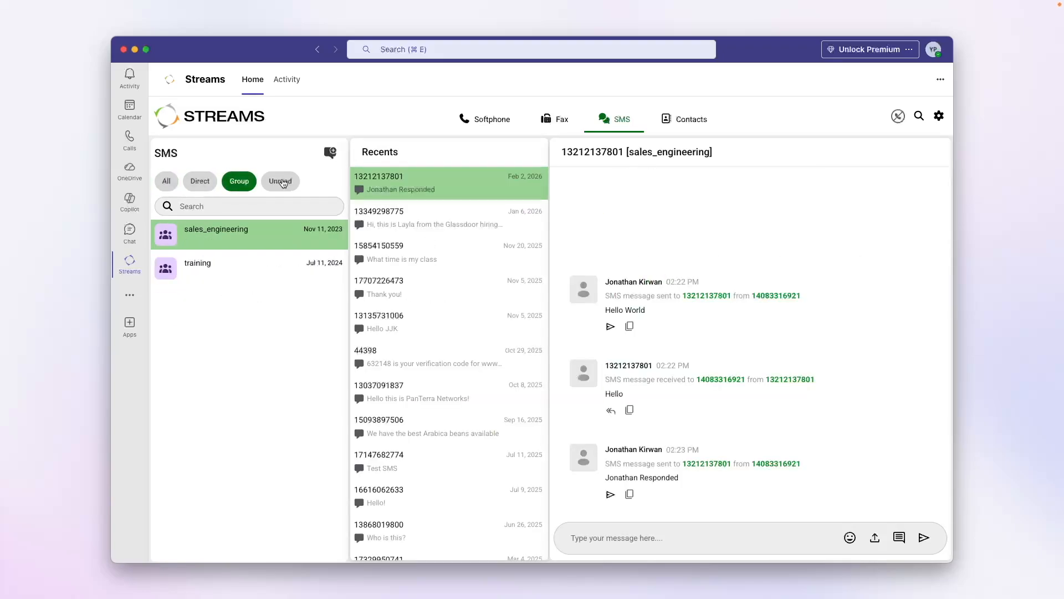
{"action": "left_click", "coordinate": [282, 182]}
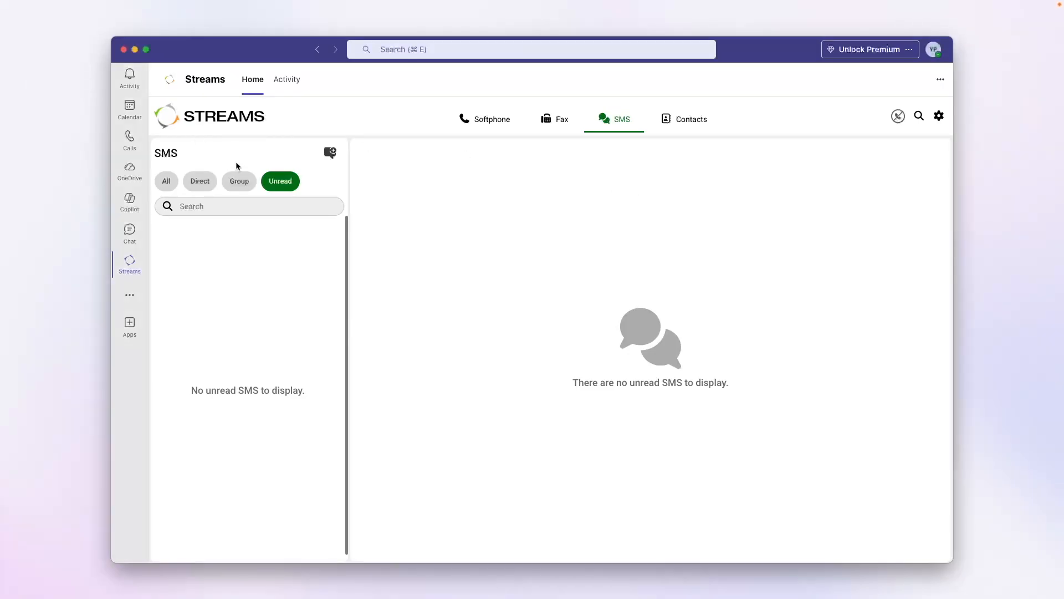
{"action": "left_click", "coordinate": [238, 180]}
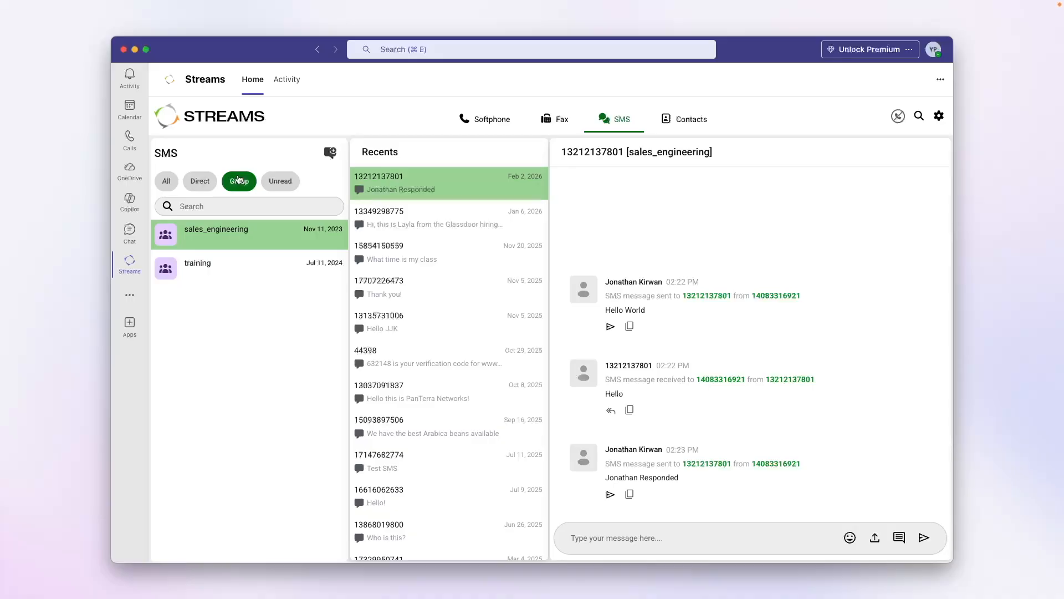
{"action": "left_click", "coordinate": [424, 325]}
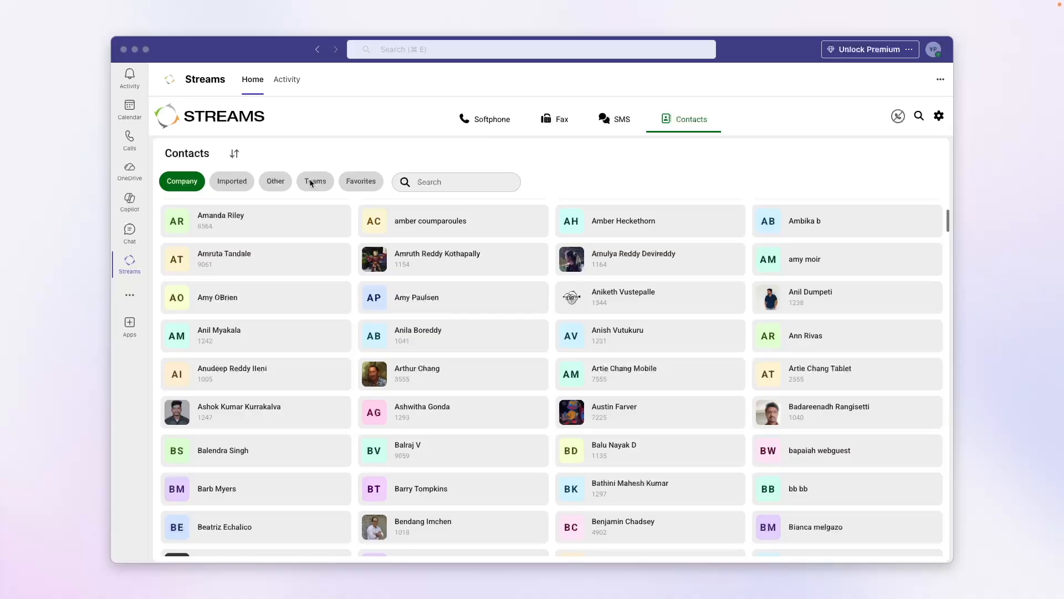
- Search the company contacts for "dav", and clear the search to list all contacts again
{"action": "left_click", "coordinate": [450, 181]}
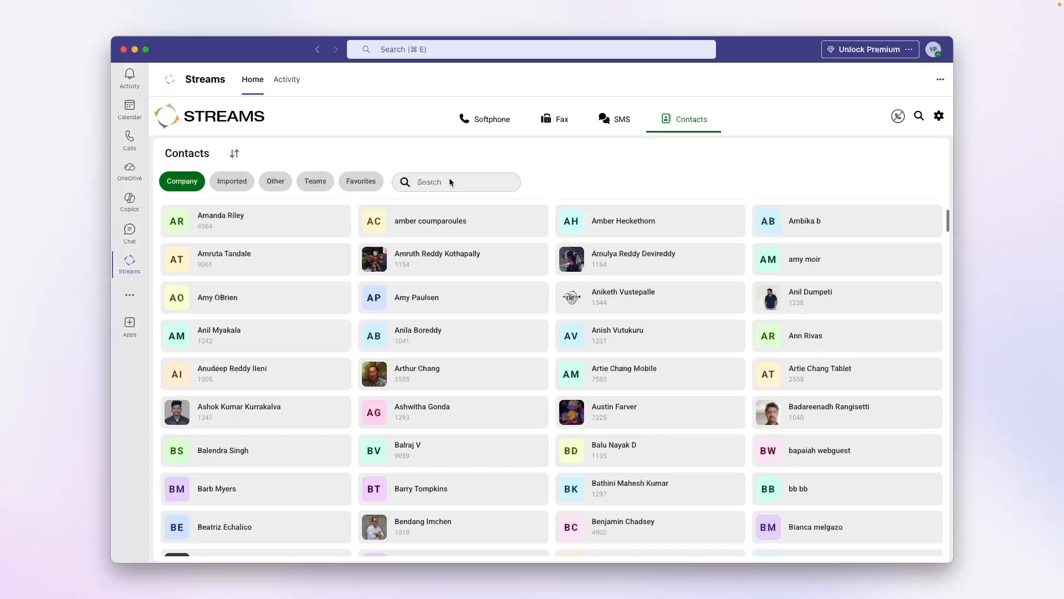
{"action": "type", "text": "dav"}
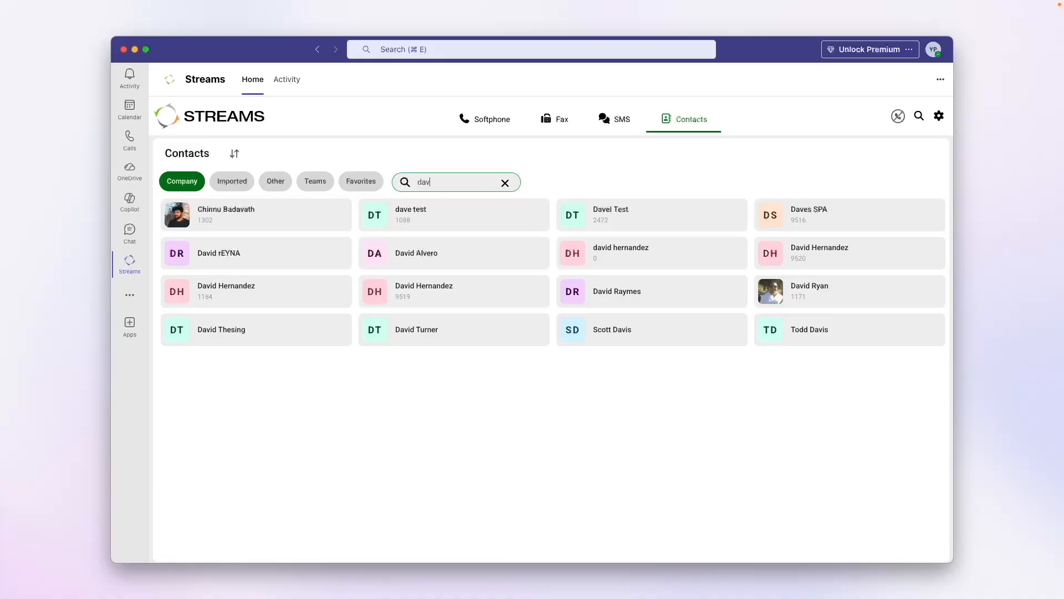
{"action": "key", "text": "BackSpace"}
{"action": "key", "text": "BackSpace"}
{"action": "key", "text": "BackSpace"}
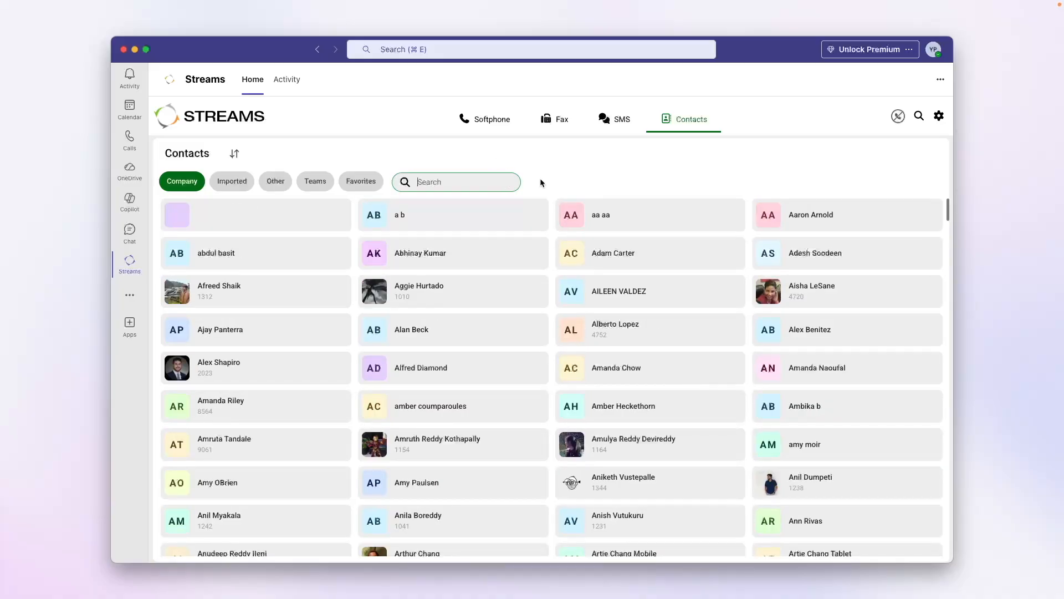
- Expand the quick actions of the company contact in the third row, second column, and browse further down the contact list
{"action": "left_click", "coordinate": [530, 294]}
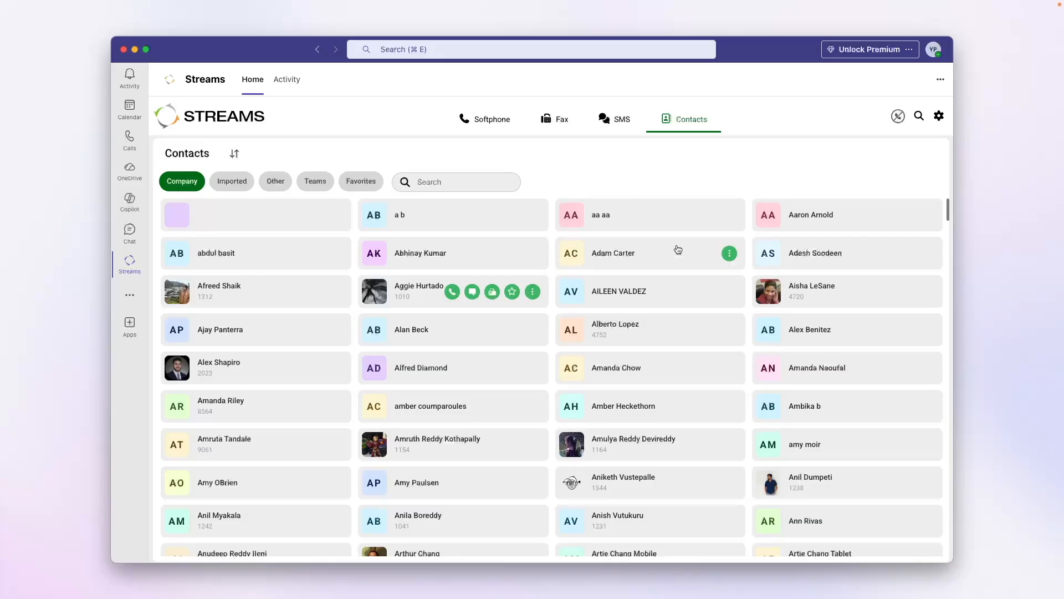
{"action": "scroll", "coordinate": [668, 306], "scroll_direction": "down", "scroll_amount": 4}
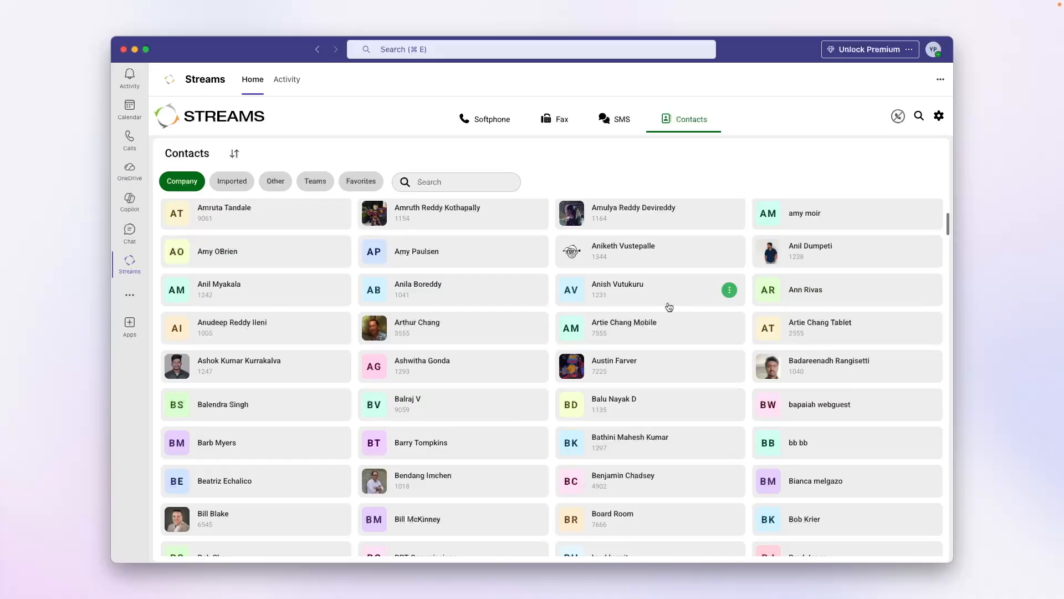
{"action": "scroll", "coordinate": [669, 307], "scroll_direction": "down", "scroll_amount": 1}
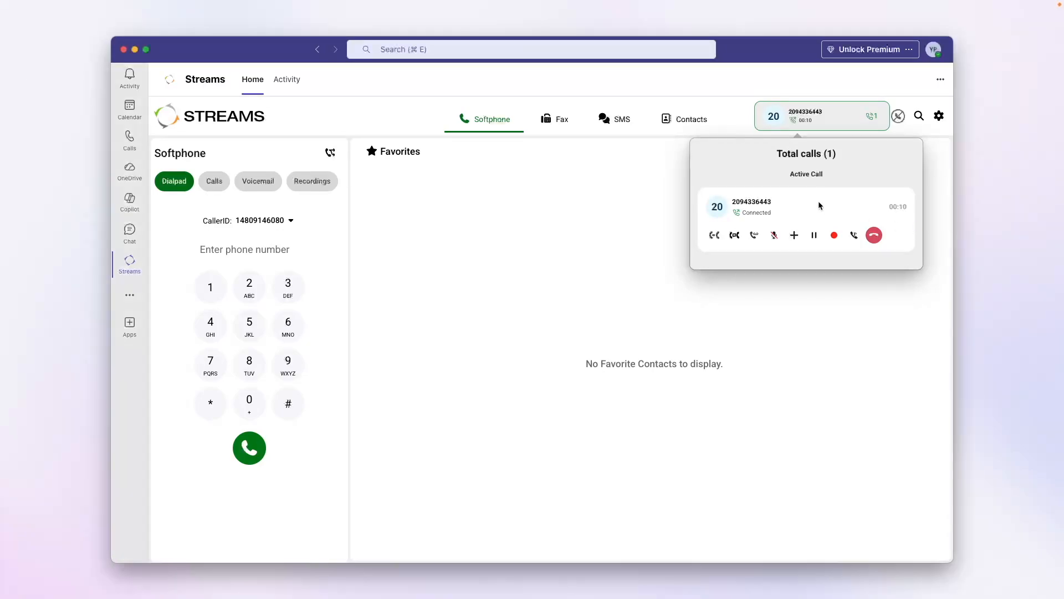
- Open the active call in its own window, view its transfer options, and dismiss them without transferring the call
{"action": "left_click", "coordinate": [824, 208]}
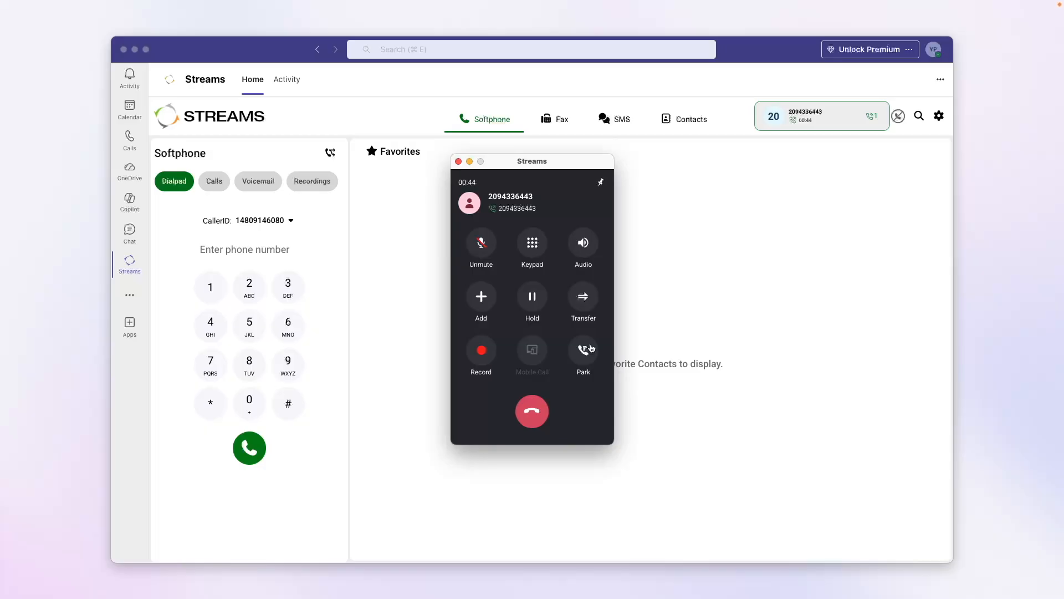
{"action": "left_click", "coordinate": [579, 304]}
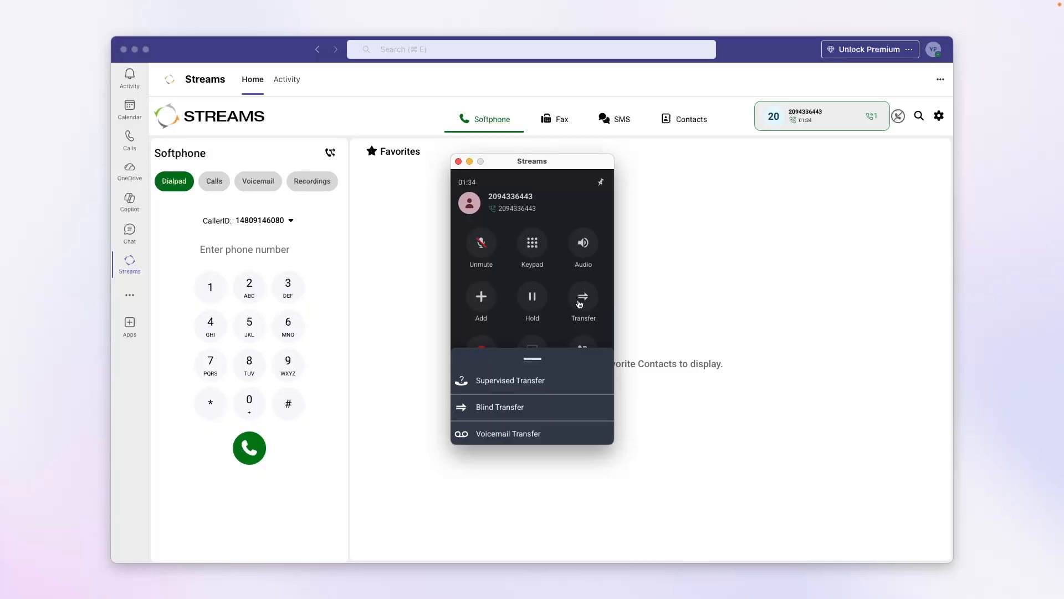
{"action": "left_click", "coordinate": [559, 213]}
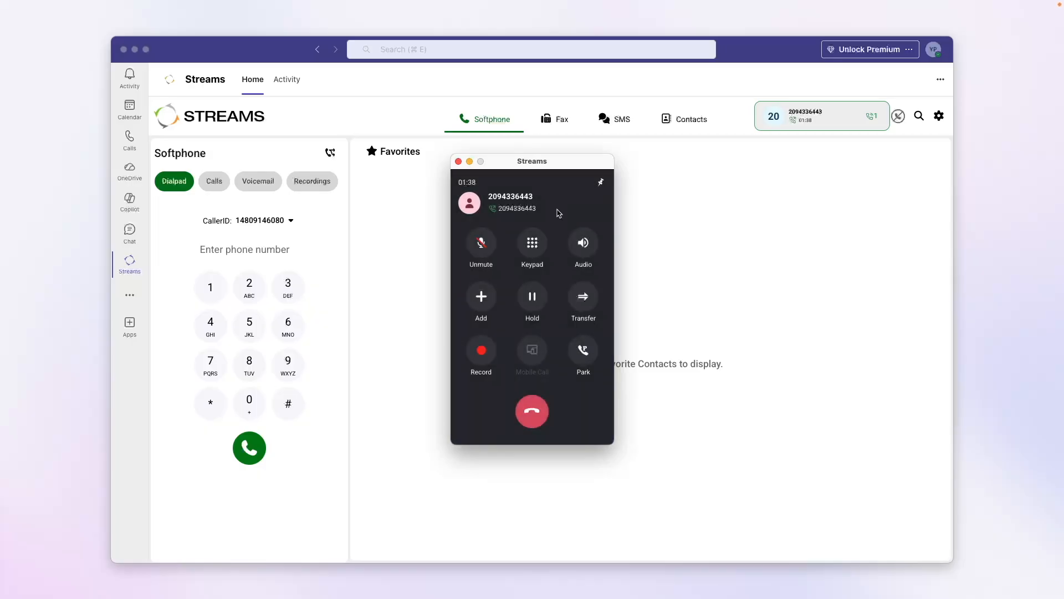